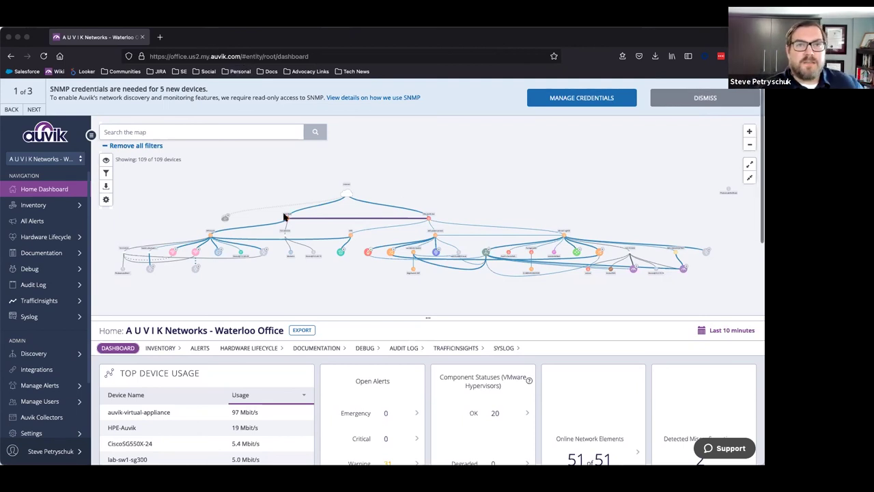
Open the reis-auvik-asa firewall from the network map and view its documented configurations
mouse_move(288, 219)
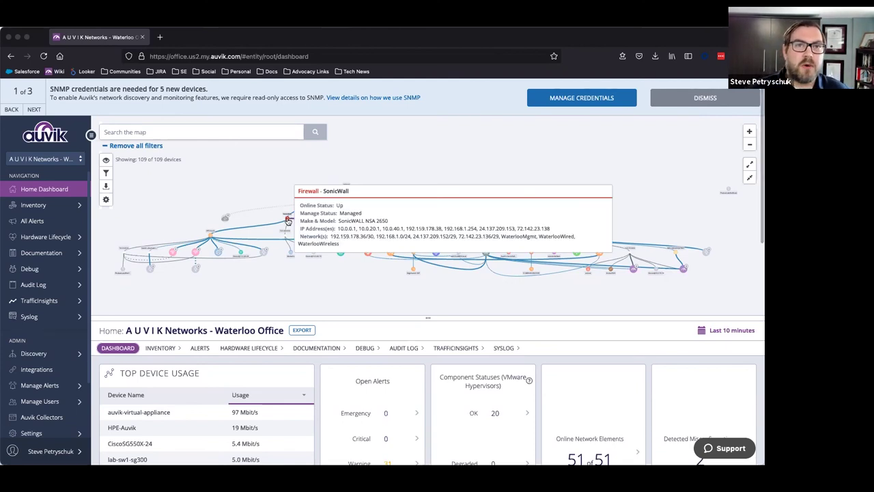
click(429, 218)
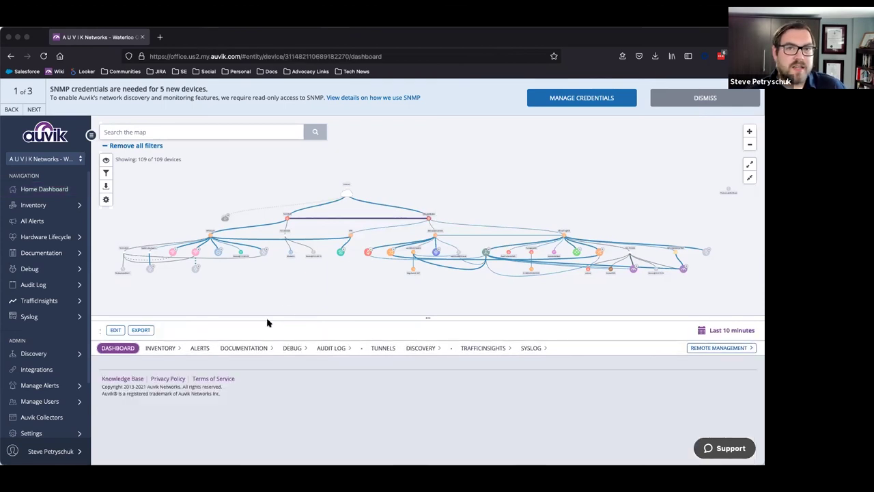
mouse_move(231, 349)
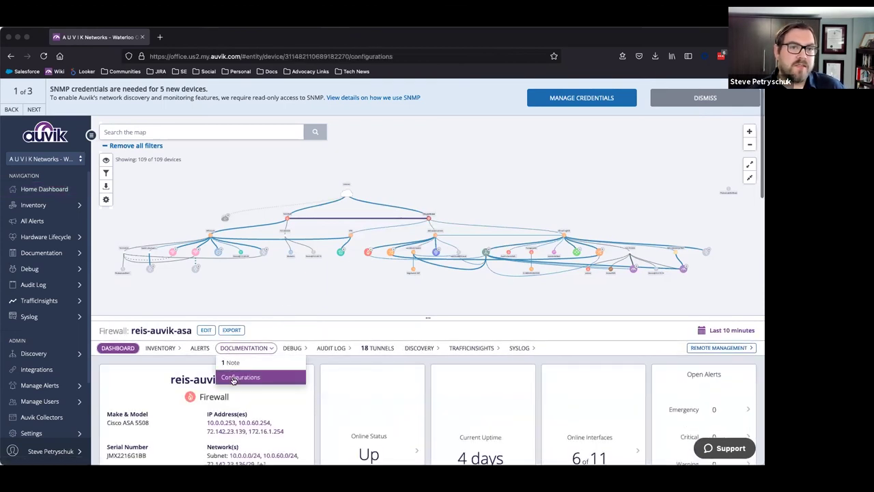
click(250, 377)
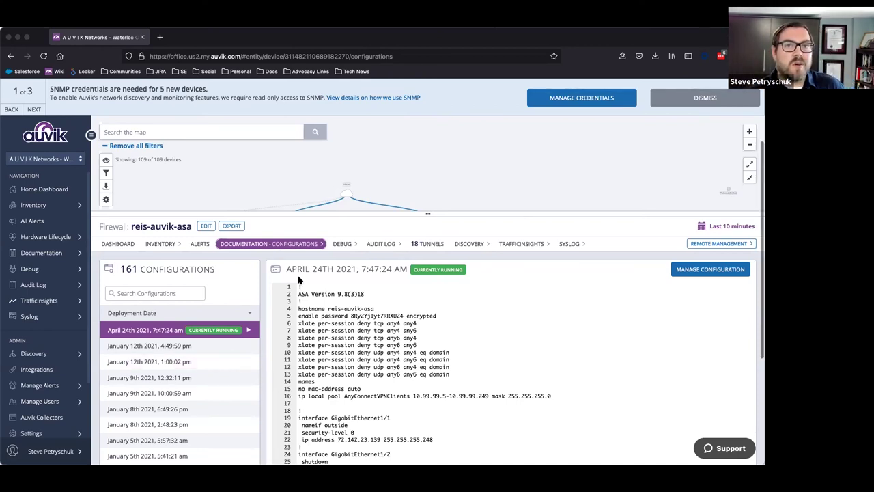
View the firewall's user activity audit log and its remote management audit log, with the latter covering Last Week
click(380, 244)
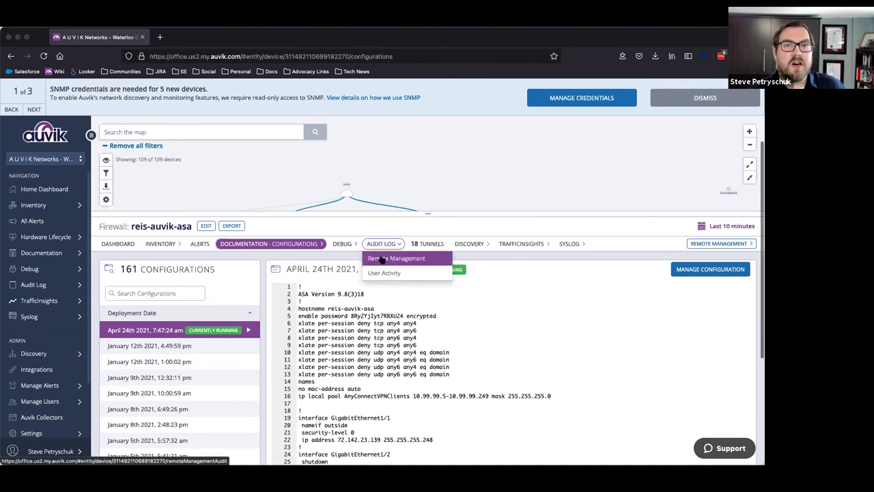
click(384, 272)
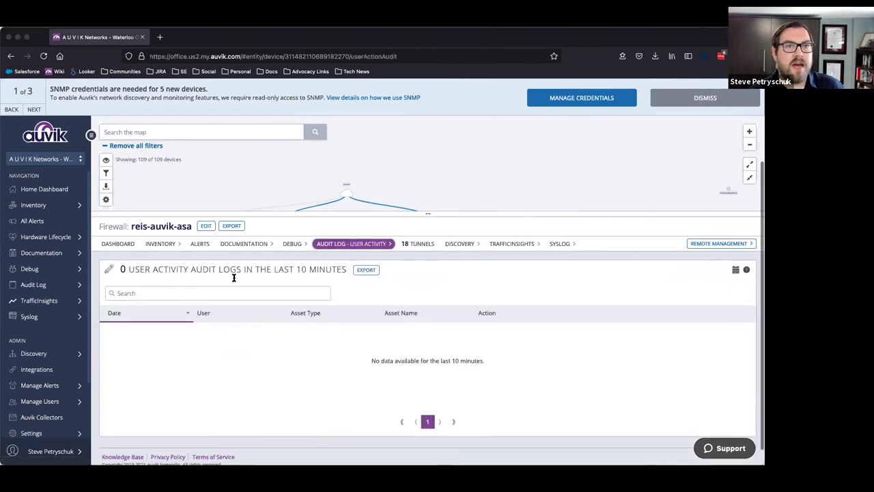
click(371, 244)
click(362, 257)
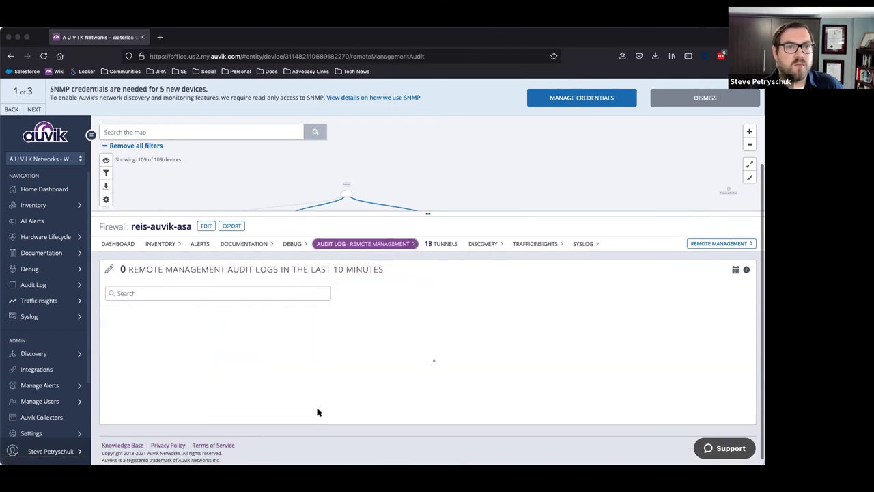
click(736, 270)
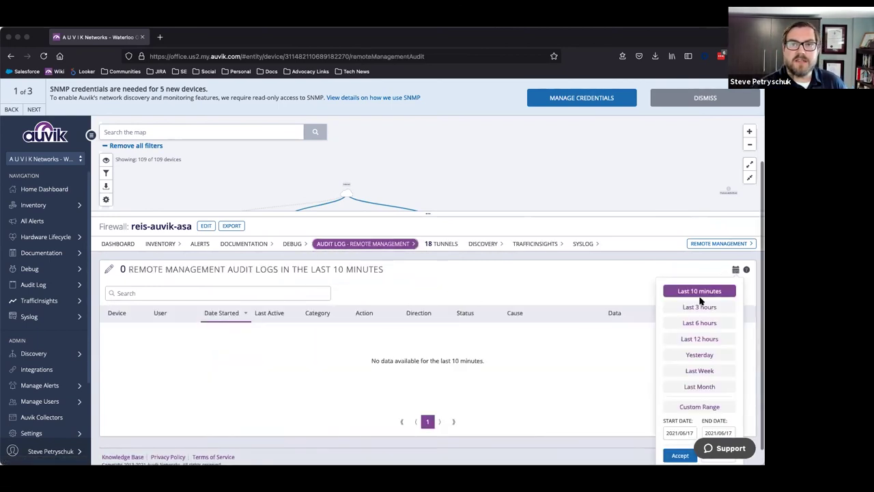
click(694, 370)
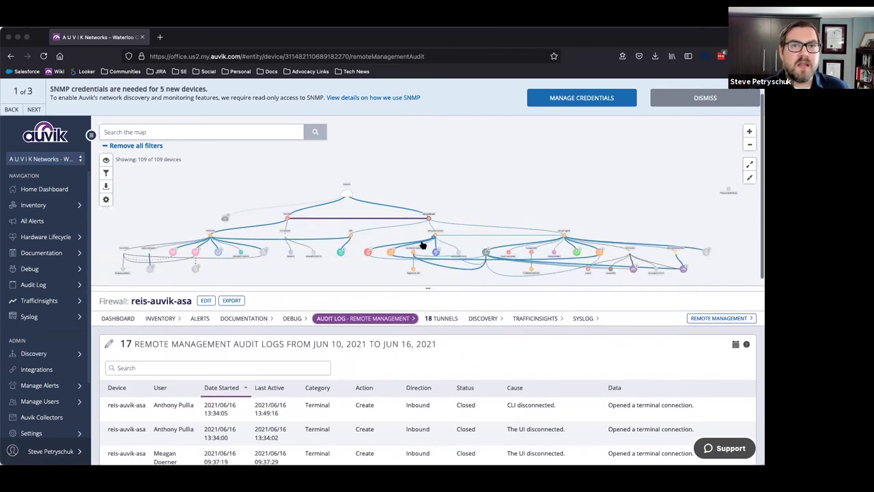
Open the dell-powerconnect switch from the network map and review its dashboard down to the Device Bandwidth chart
click(437, 236)
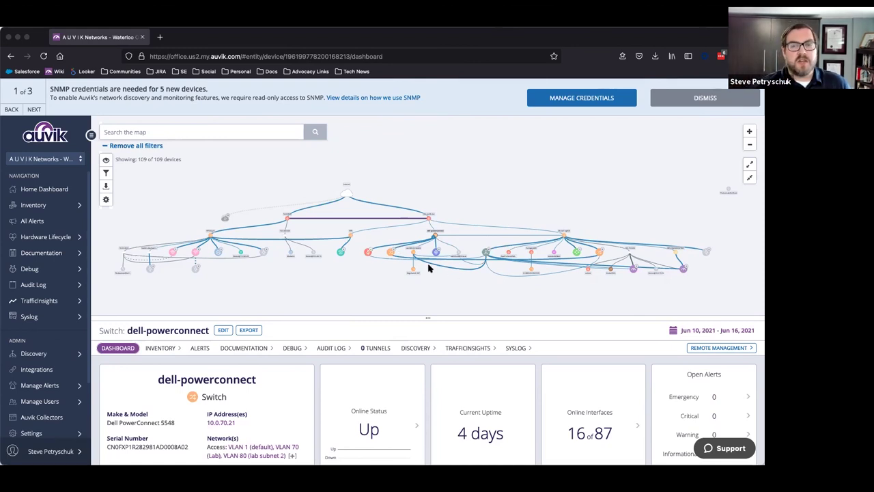
scroll(429, 268, down, 5)
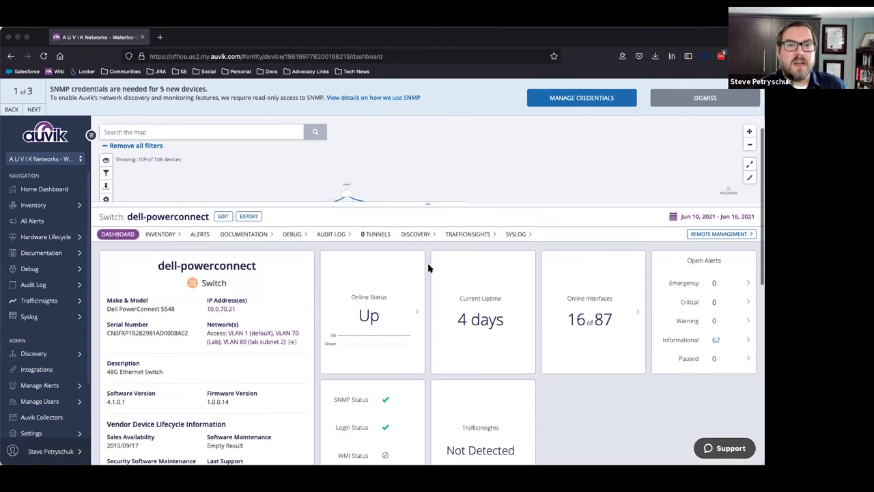
mouse_move(564, 344)
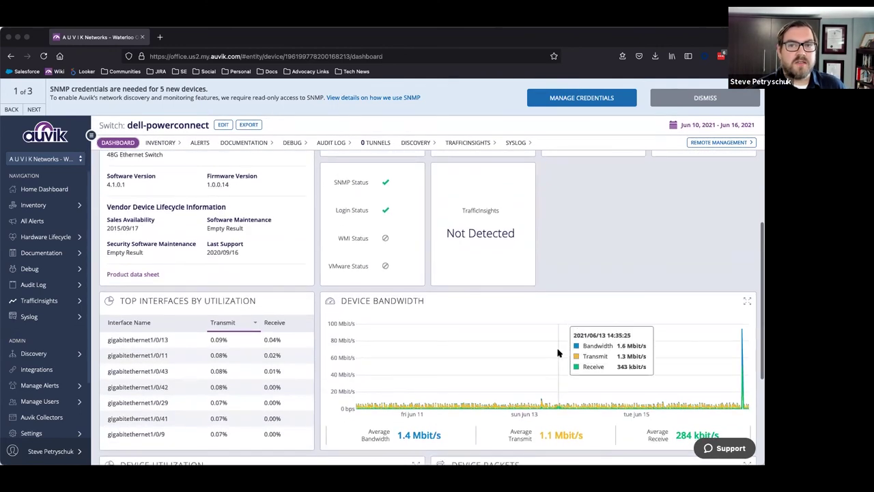
scroll(558, 351, down, 1)
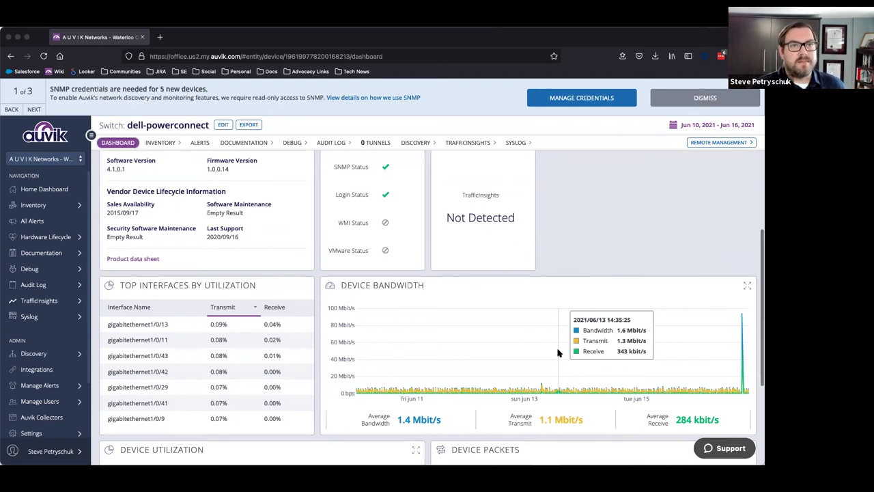
Launch the TrafficInsights dashboard, examine the application breakdown and its evolution over time, and close the dashboard
click(80, 302)
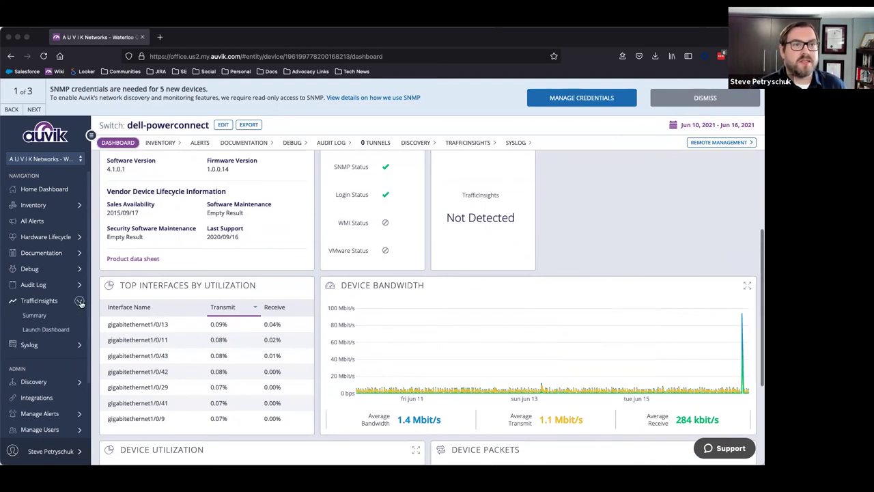
click(61, 329)
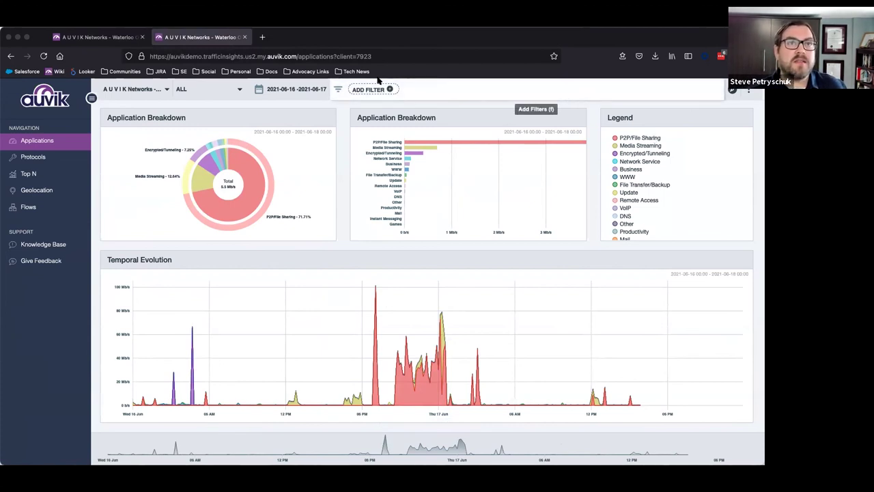
click(244, 36)
Open the alert management page and browse the first two pages of alert definitions with their trigger conditions
scroll(78, 352, down, 1)
click(40, 382)
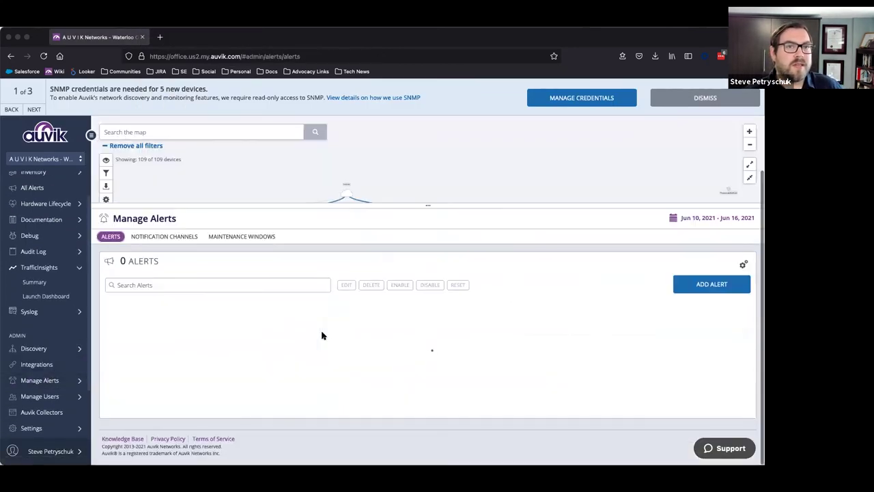
scroll(323, 335, down, 2)
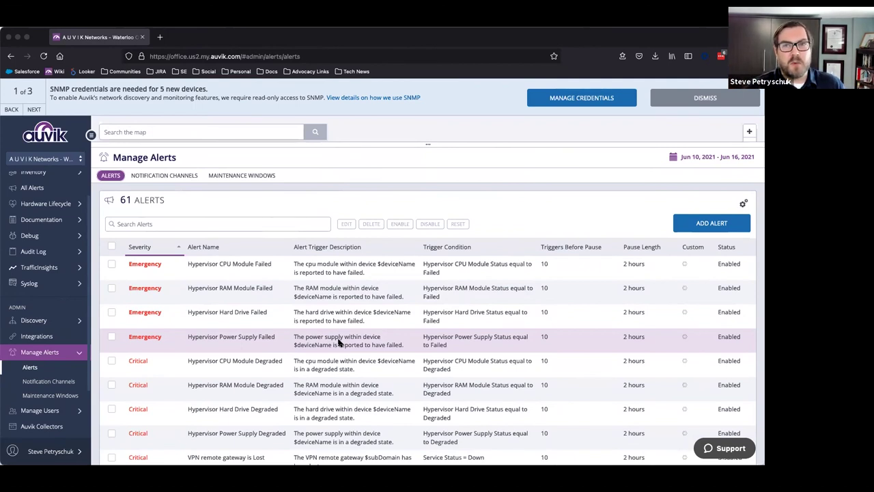
scroll(338, 342, down, 5)
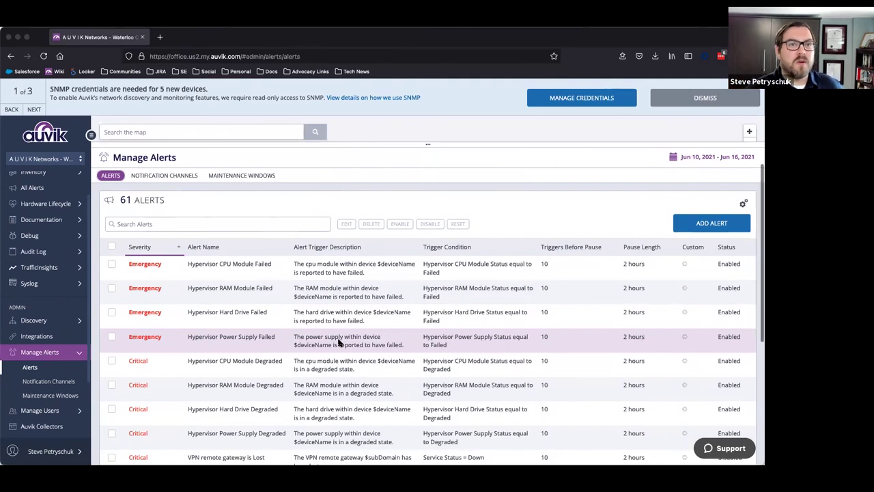
scroll(338, 343, down, 1)
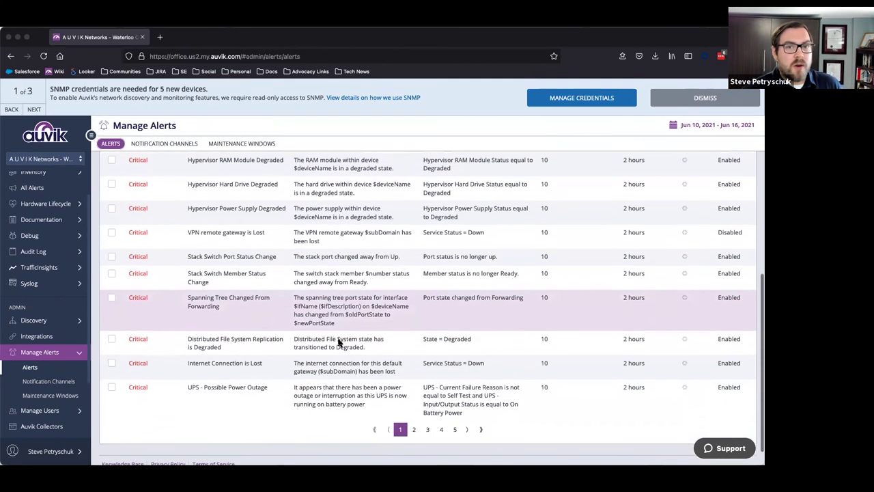
click(414, 429)
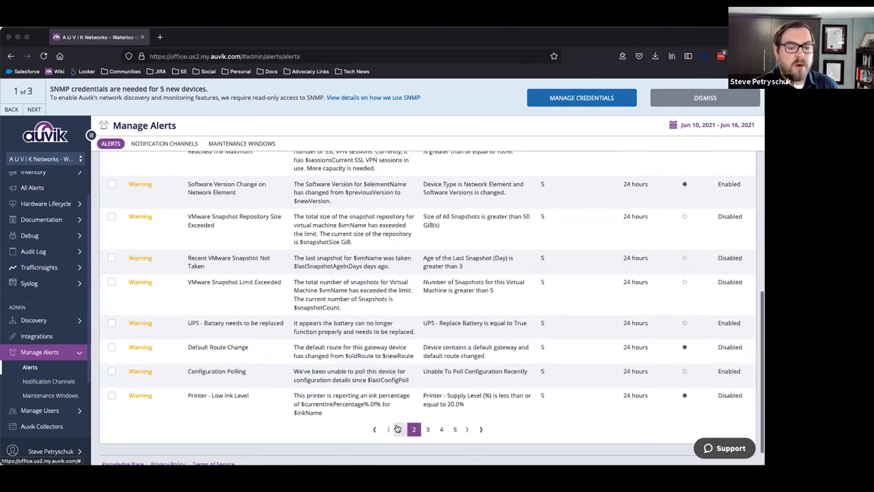
scroll(379, 291, up, 3)
scroll(379, 291, up, 4)
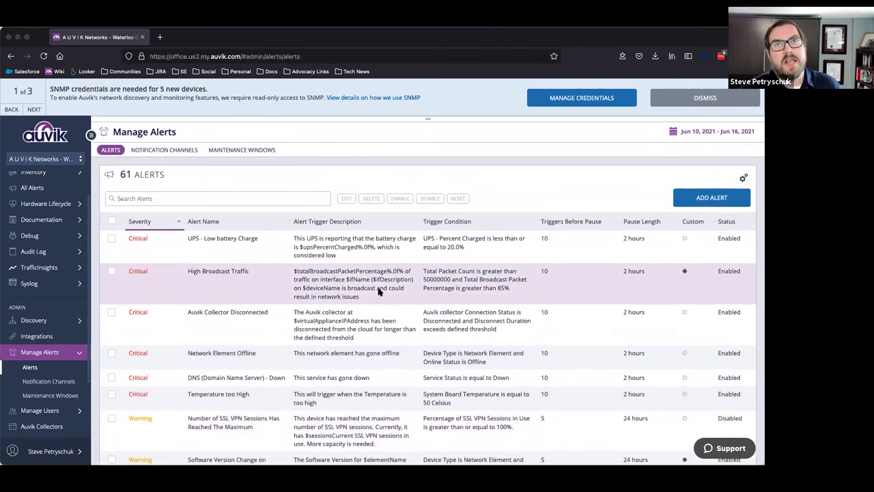
scroll(379, 292, up, 1)
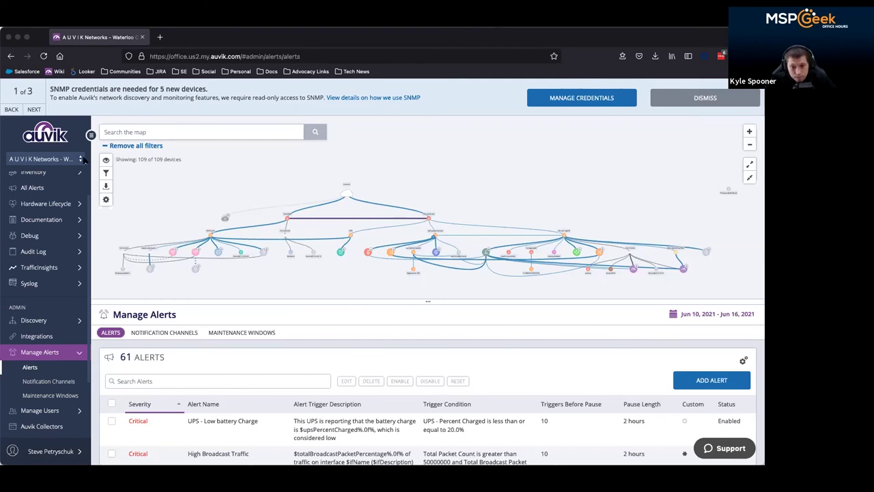
Review the critical alerts on the first page of the list, including Spanning Tree Changed From Forwarding
scroll(184, 275, down, 5)
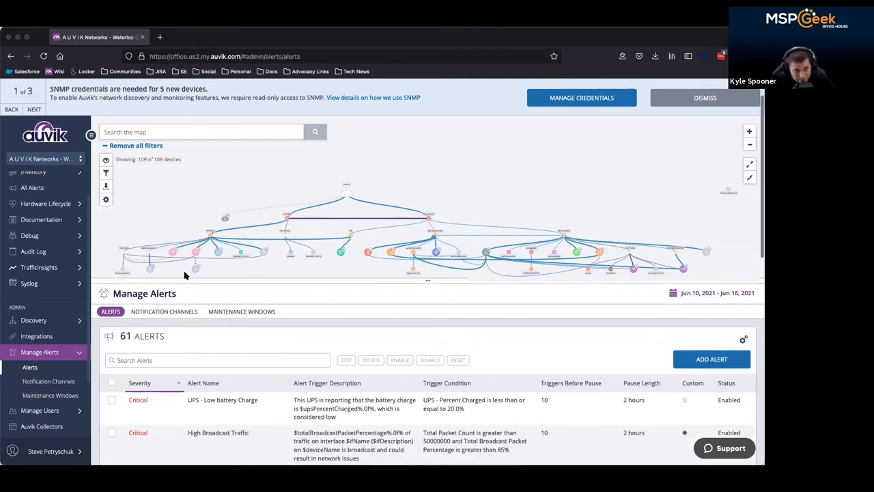
scroll(184, 275, down, 10)
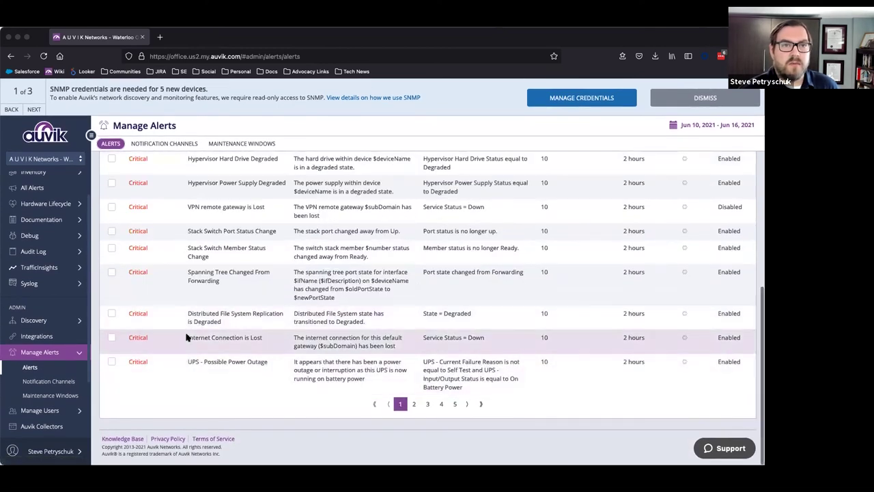
scroll(191, 332, up, 1)
scroll(215, 276, up, 1)
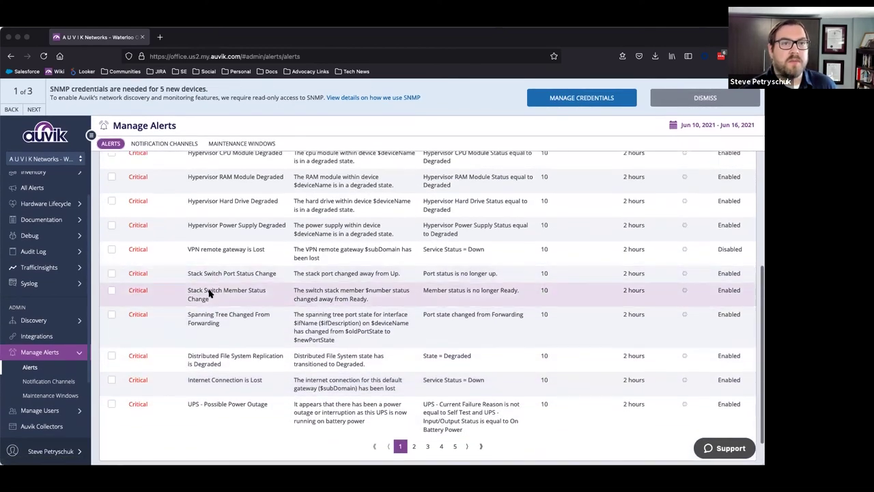
scroll(204, 276, down, 1)
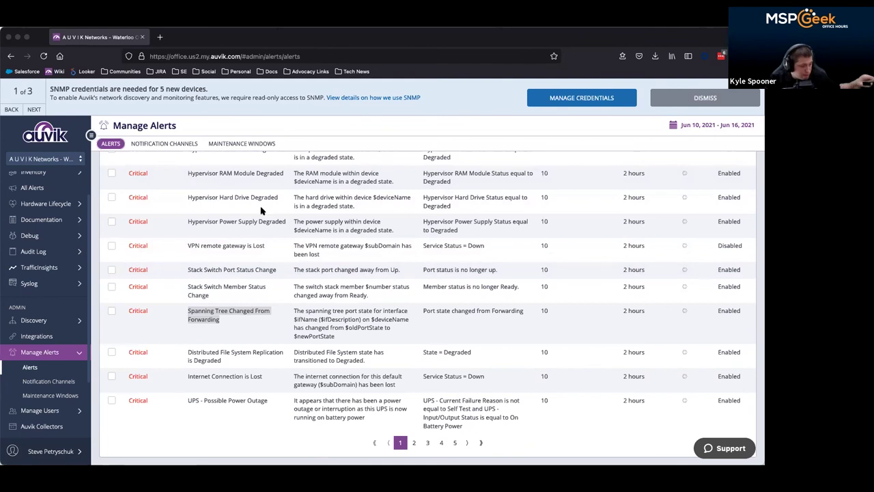
Return to the network map and inspect the wired connections between the HPE-Auvik switch and its neighbouring devices
scroll(262, 211, up, 3)
scroll(262, 211, up, 5)
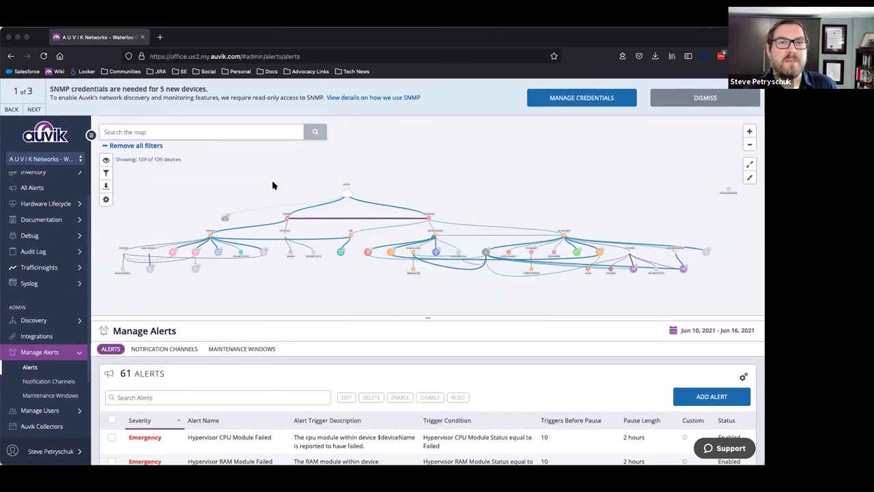
mouse_move(254, 229)
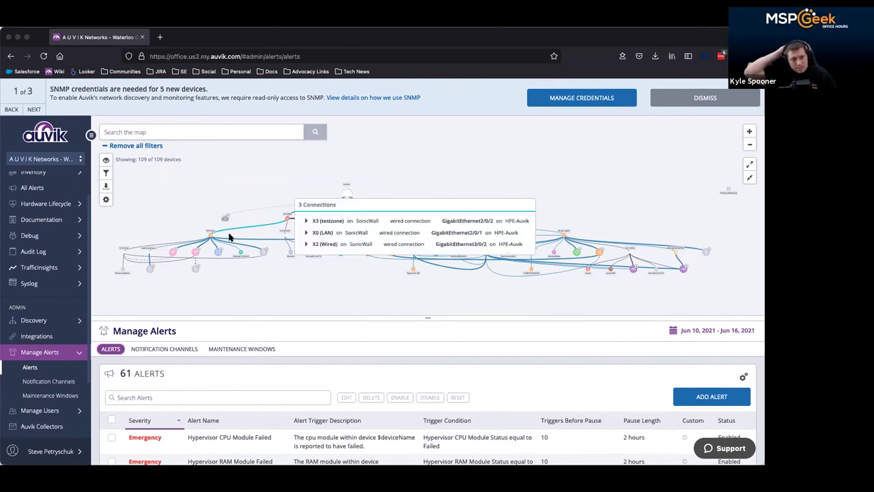
mouse_move(215, 246)
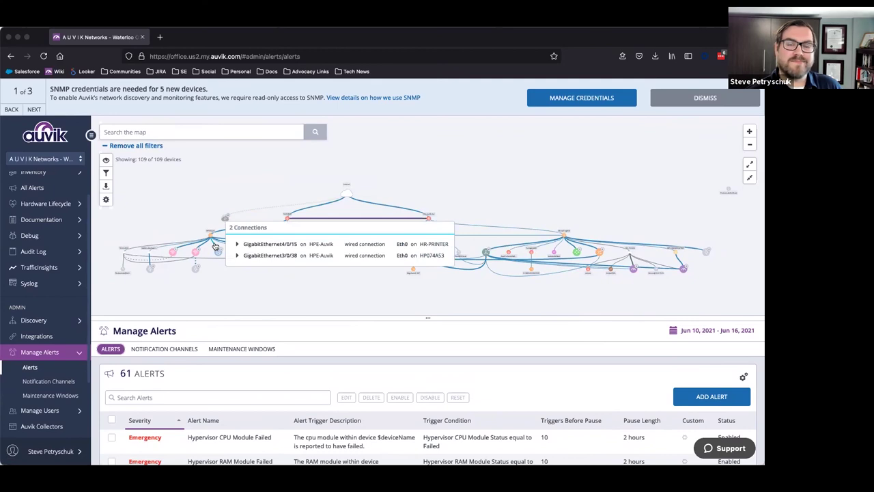